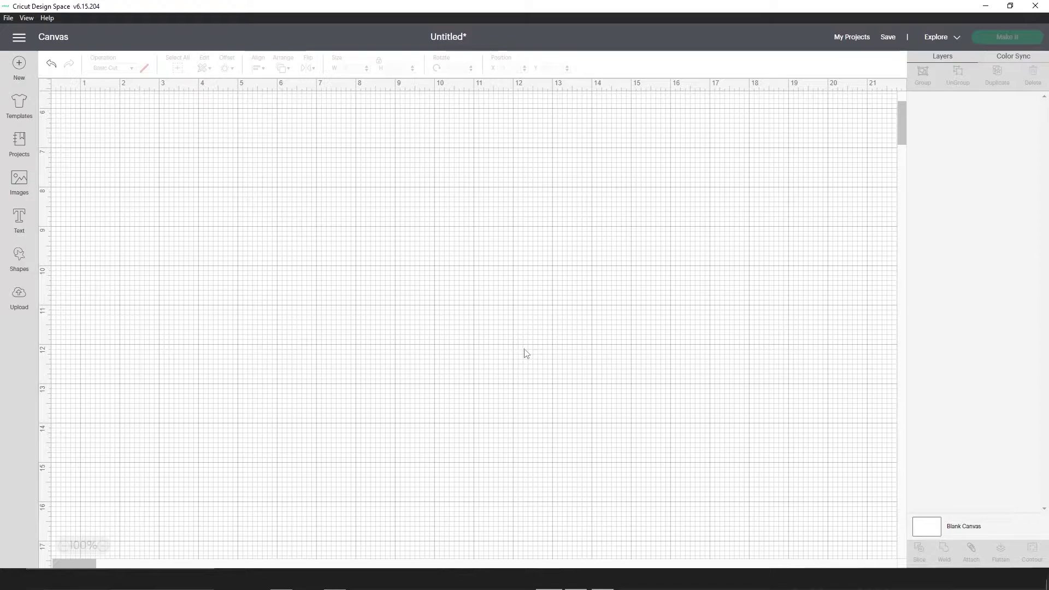
Bring up File Explorer from the taskbar and open the Dashed Score Lines folder
mouse_move(334, 580)
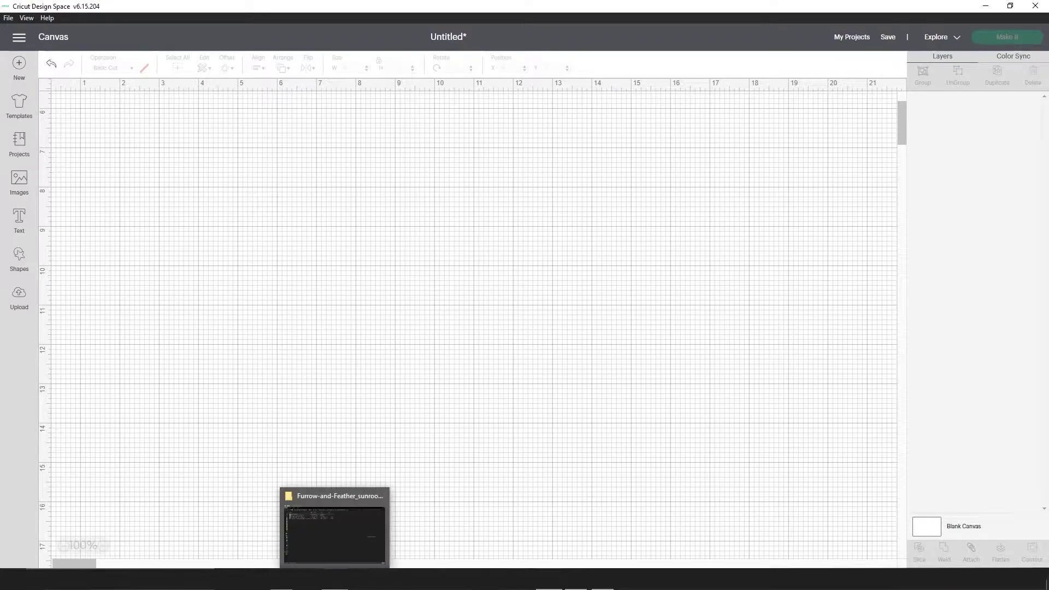
left_click(334, 524)
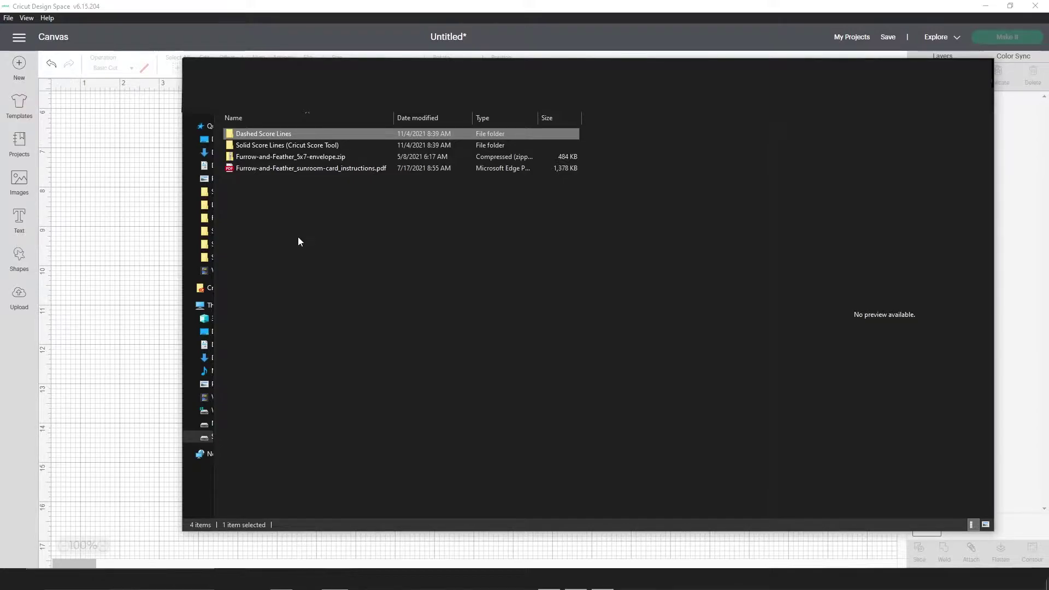
double_click(230, 137)
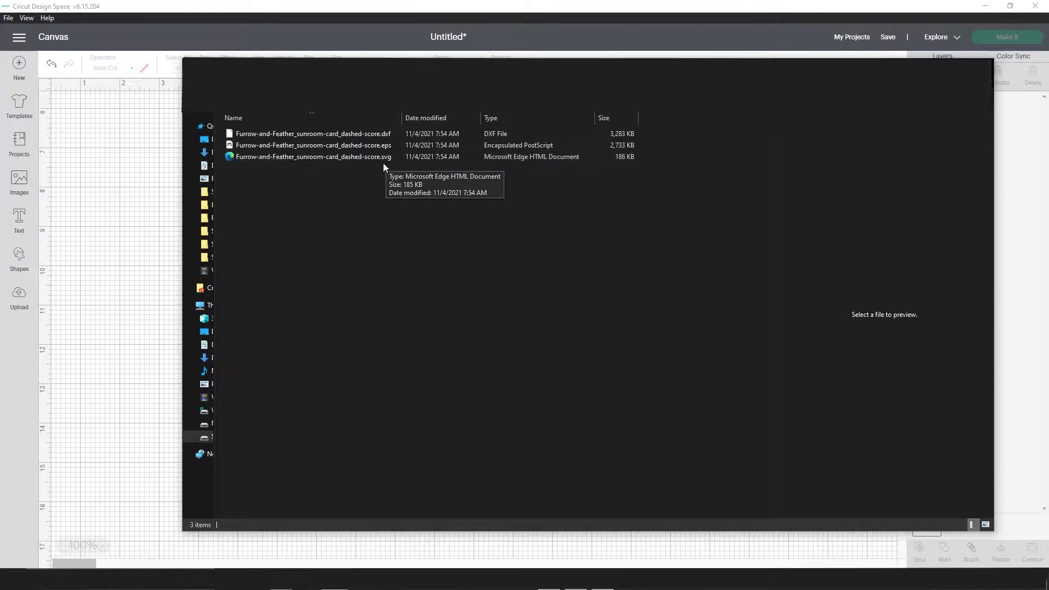
Widen the Name column to show full file names and select the dashed-score sunroom SVG
left_click_drag(402, 119, 354, 120)
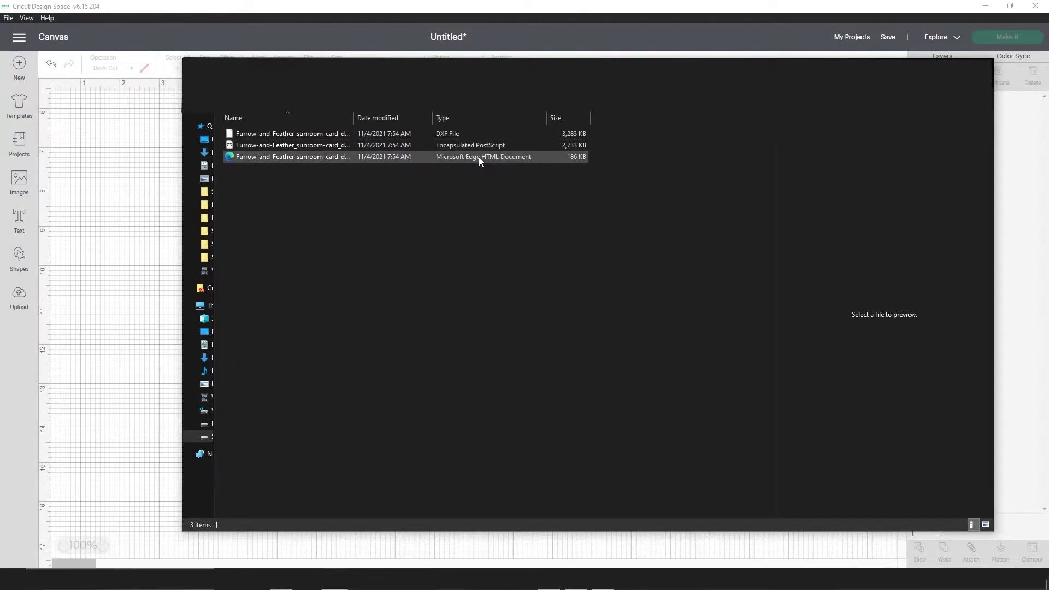
left_click_drag(354, 117, 400, 132)
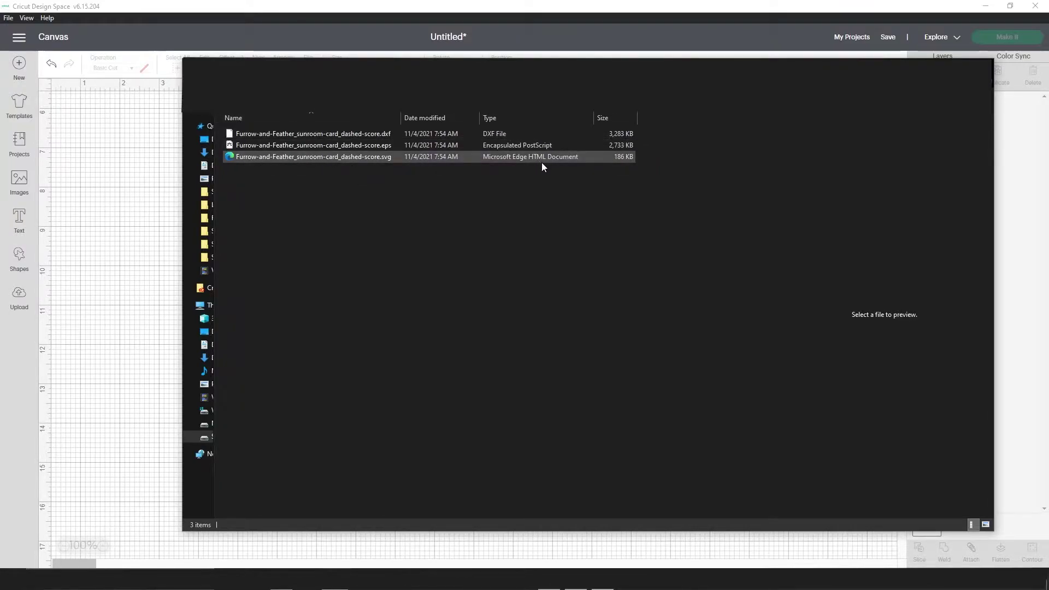
left_click(392, 158)
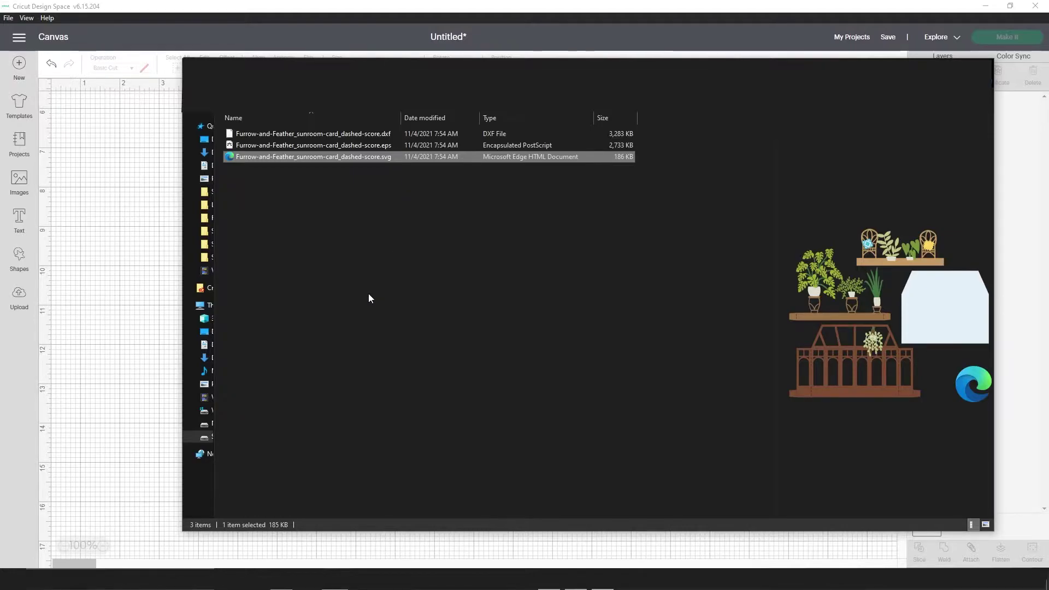
Upload the dashed-score sunroom SVG as a cut image and place it on the canvas
left_click(133, 311)
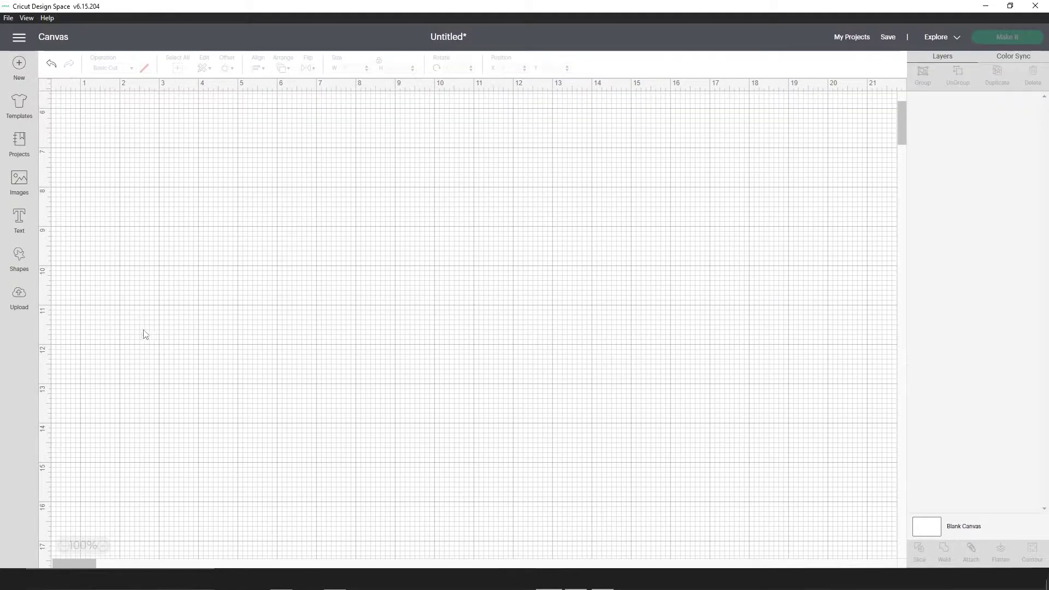
left_click(19, 305)
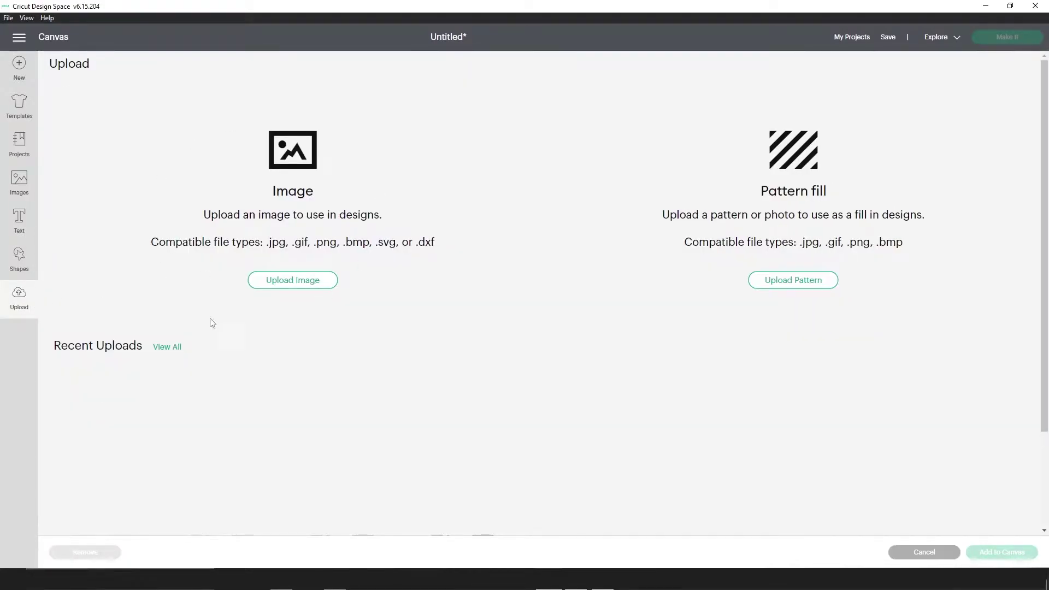
left_click(293, 284)
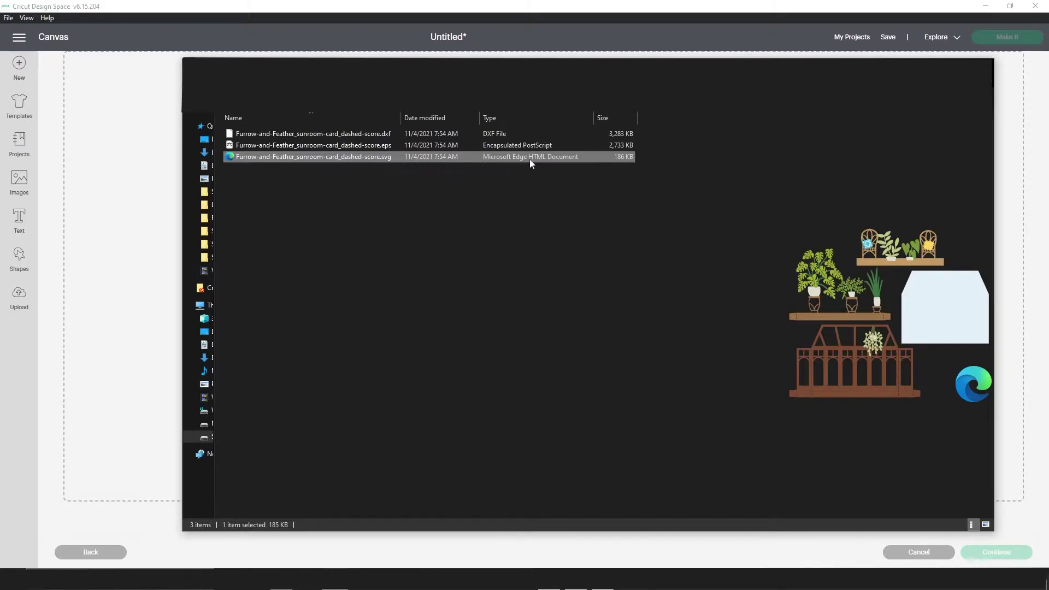
left_click_drag(230, 157, 139, 218)
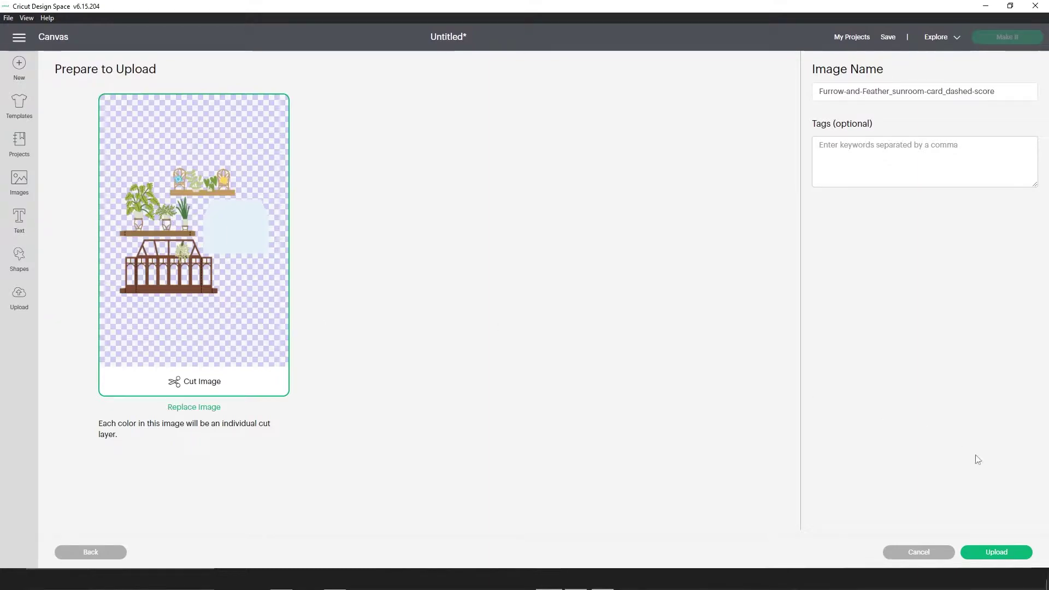
left_click(1013, 557)
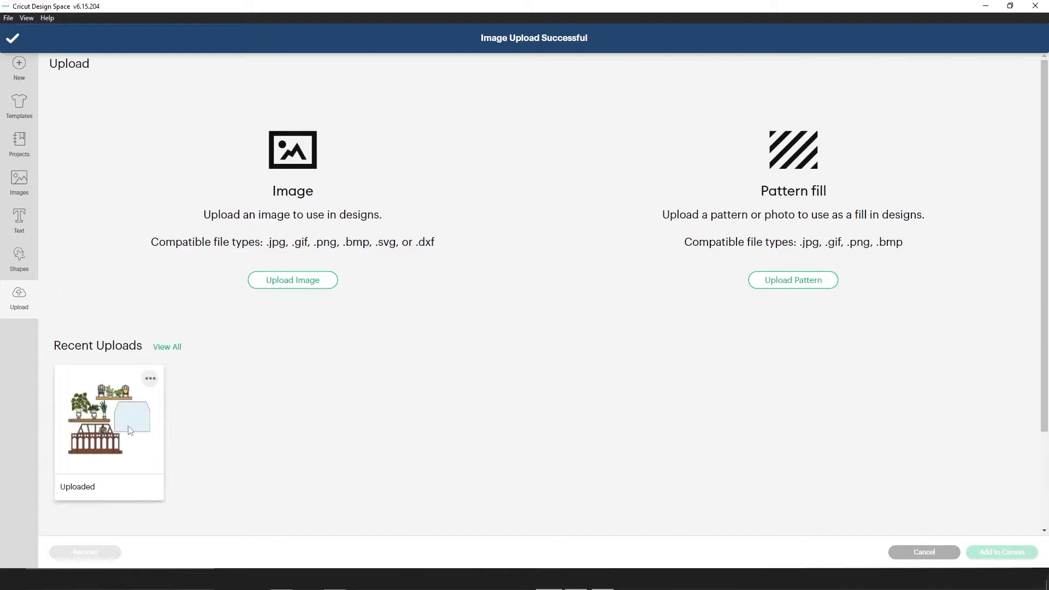
left_click(94, 422)
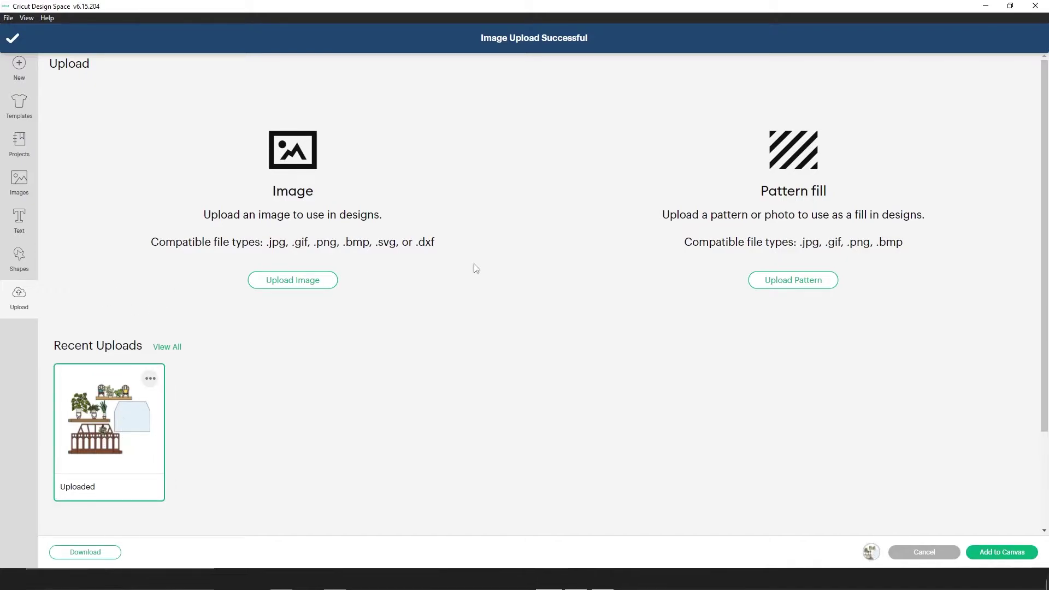
left_click(1008, 553)
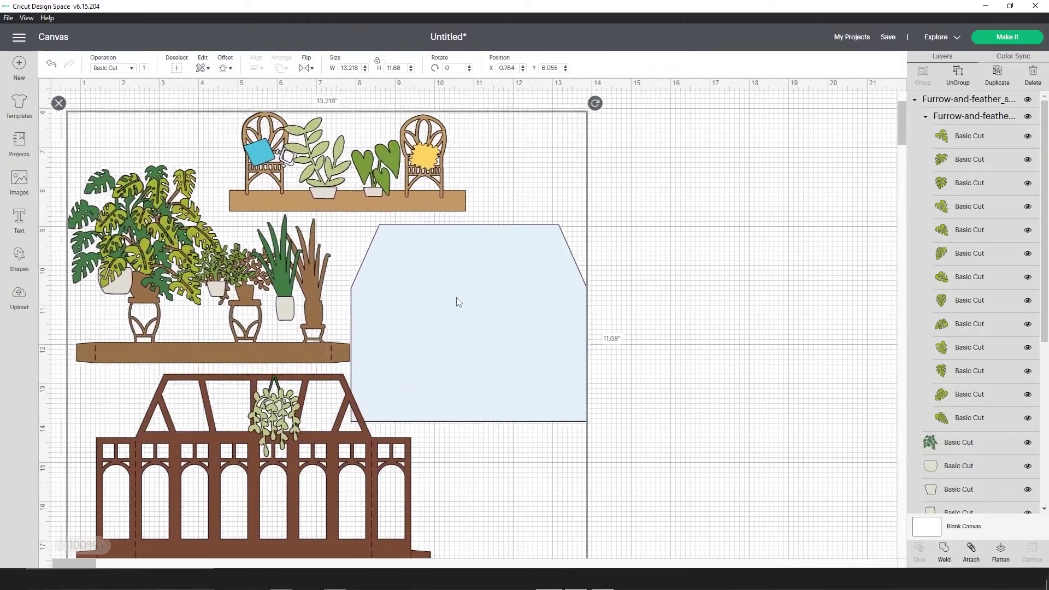
Nudge the sunroom artwork slightly upward to about X 0.639, Y 5.888
mouse_move(460, 295)
left_mouse_down()
mouse_move(470, 322)
mouse_move(442, 316)
mouse_move(457, 314)
left_mouse_up()
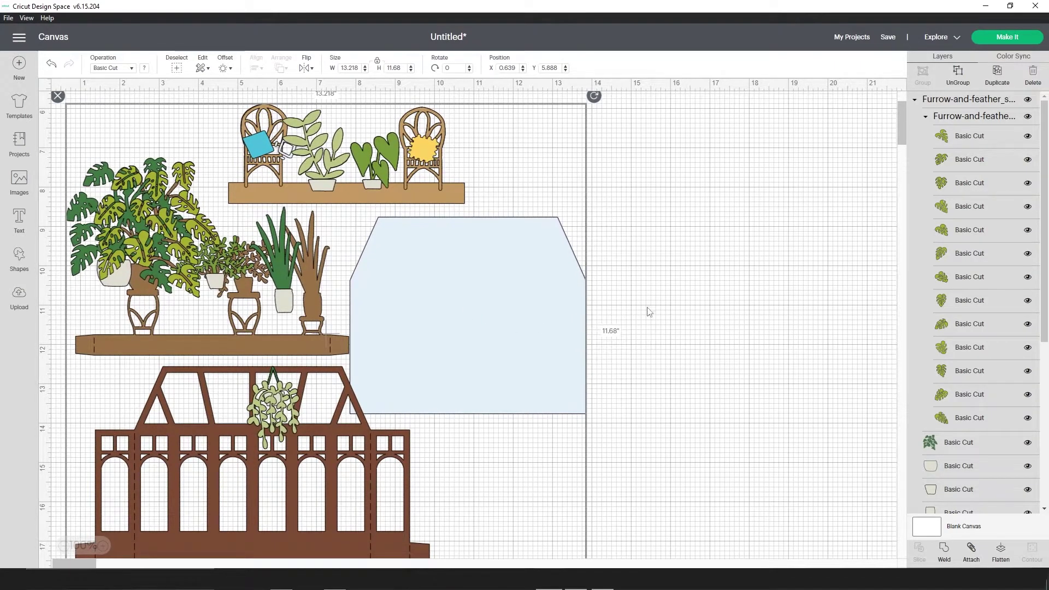
left_click(959, 75)
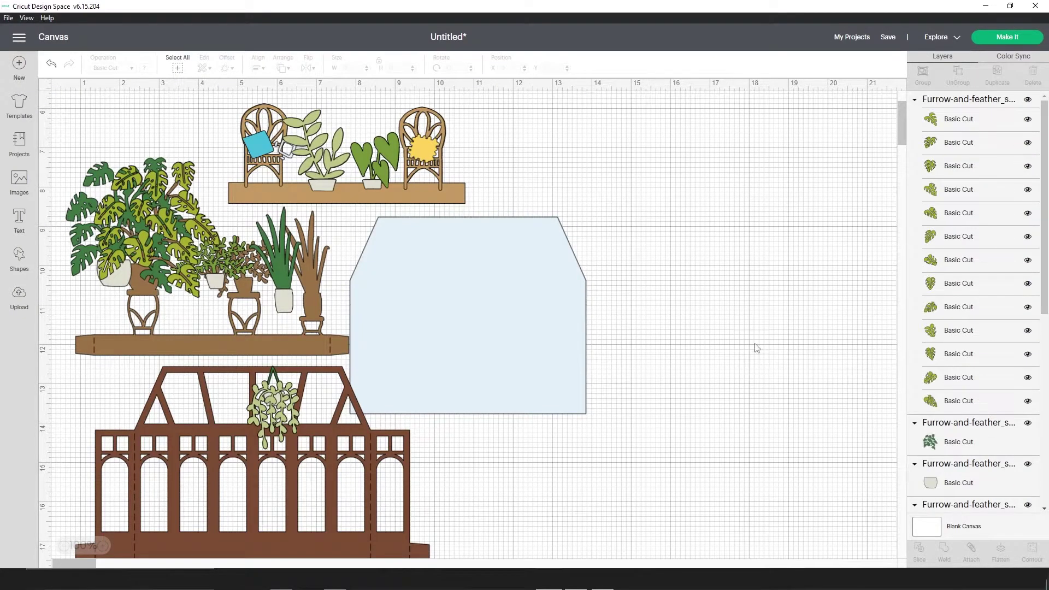
mouse_move(496, 375)
left_mouse_down()
mouse_move(533, 382)
mouse_move(621, 368)
mouse_move(545, 364)
mouse_move(526, 394)
mouse_move(501, 371)
left_mouse_up()
left_click(655, 380)
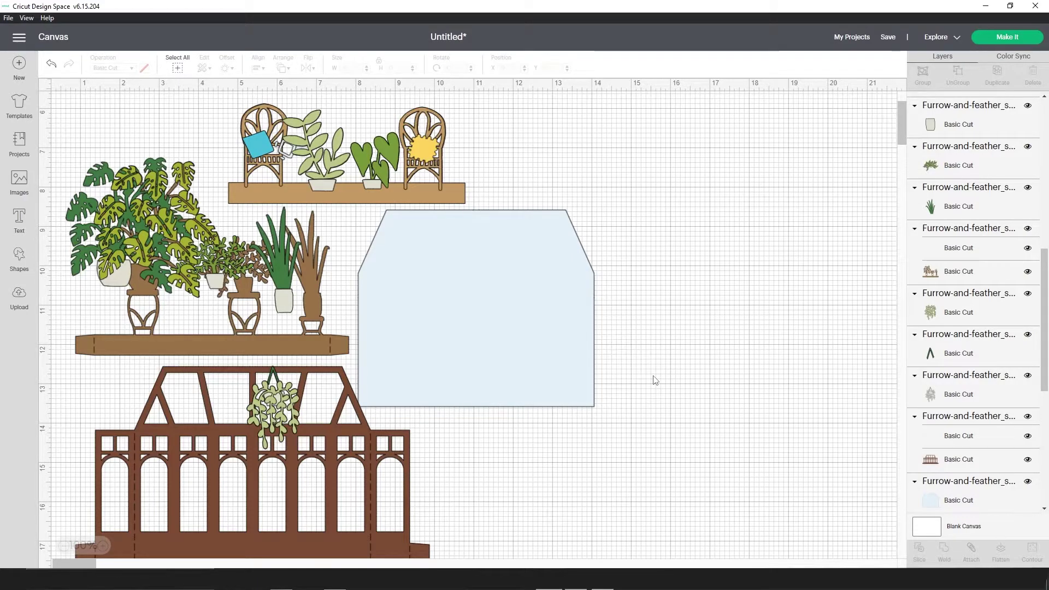
scroll(655, 380, "down", 2)
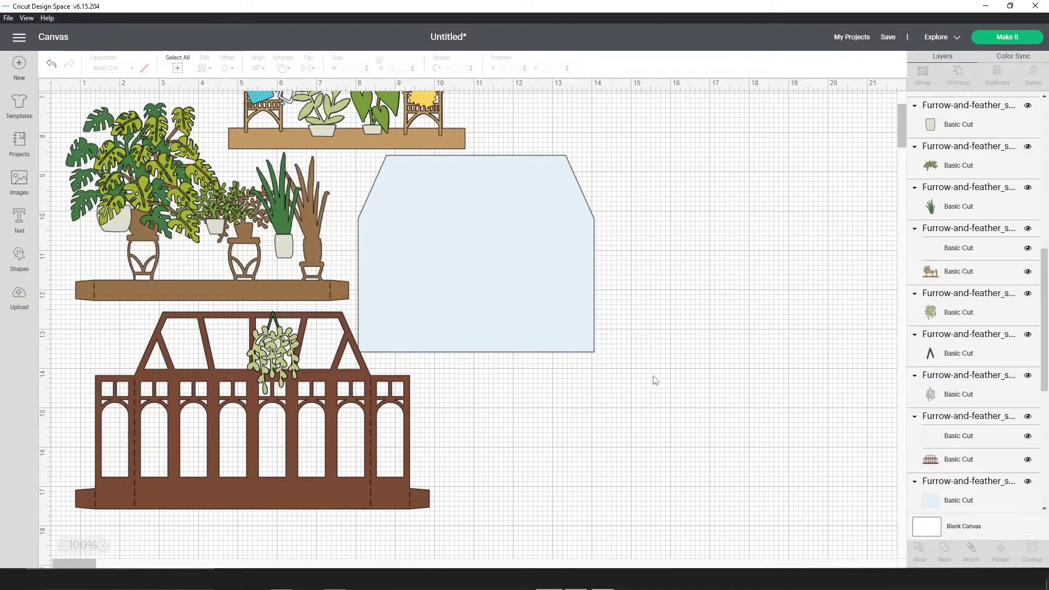
left_click(191, 500)
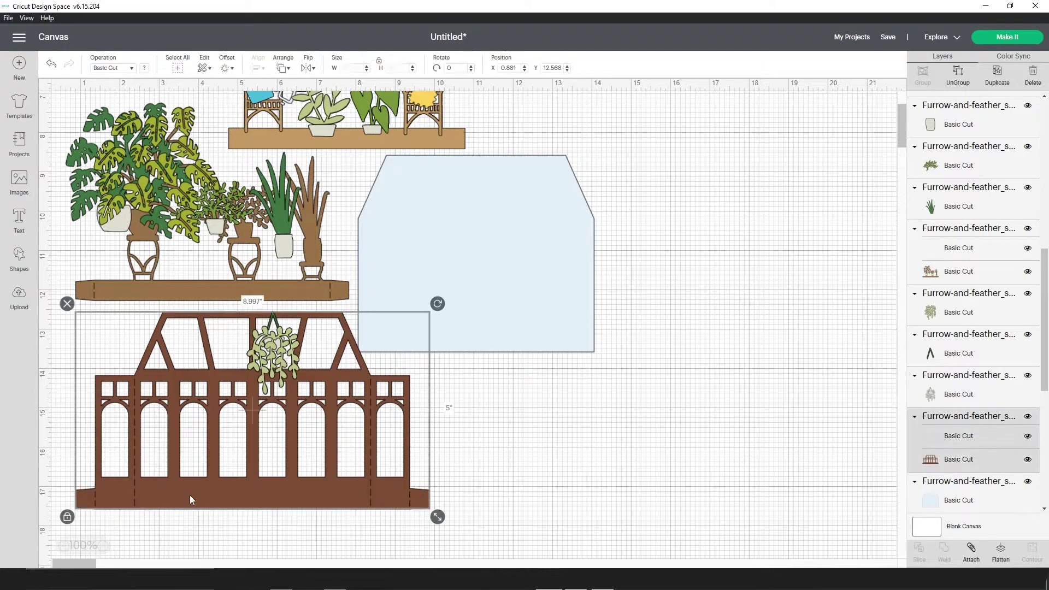
left_click(143, 287)
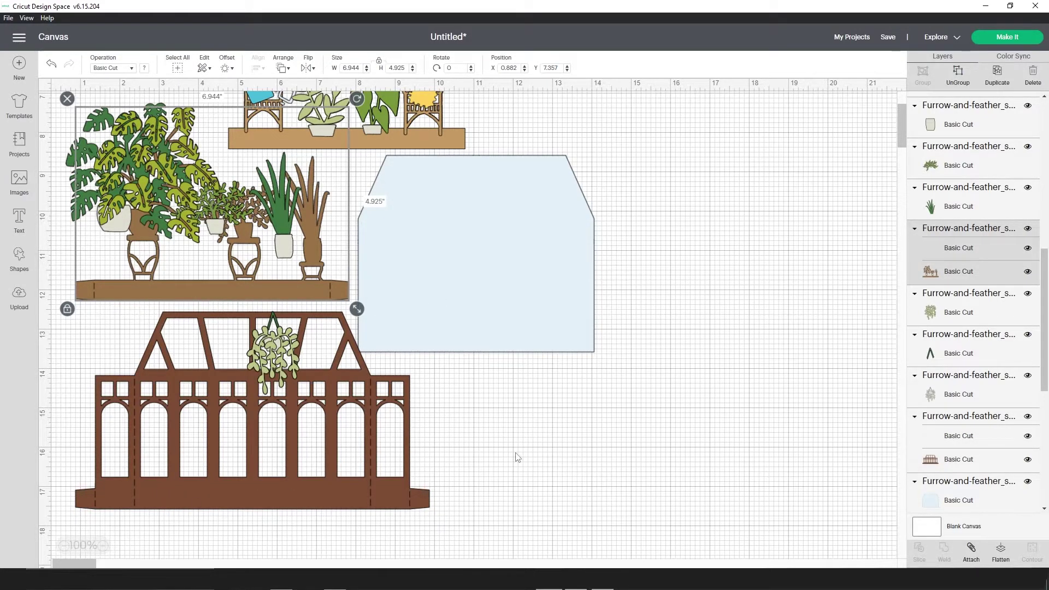
left_click(337, 498)
left_click(513, 458)
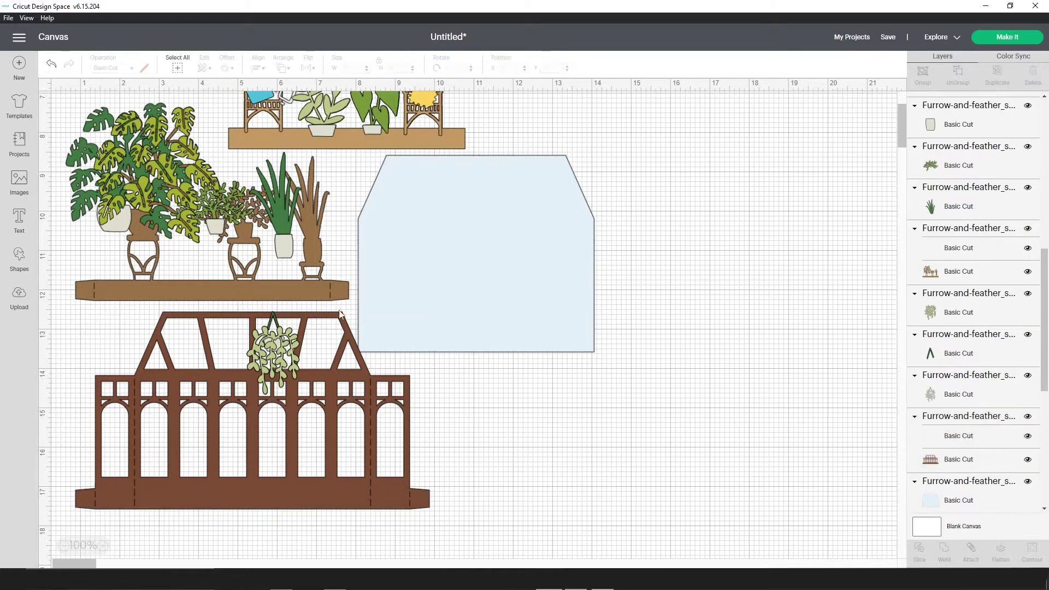
left_click(316, 288)
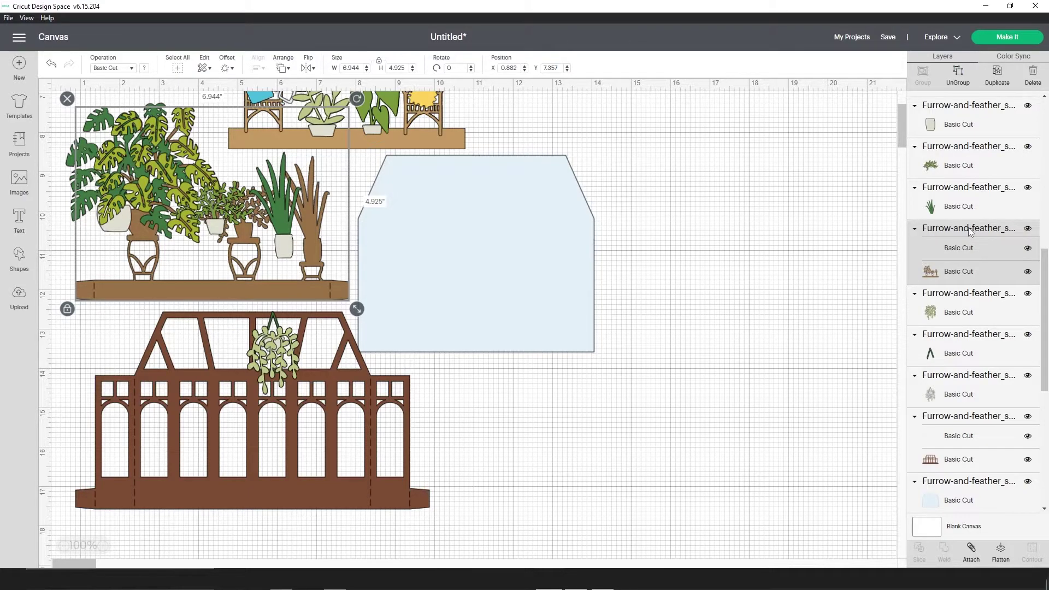
scroll(967, 330, "down", 4)
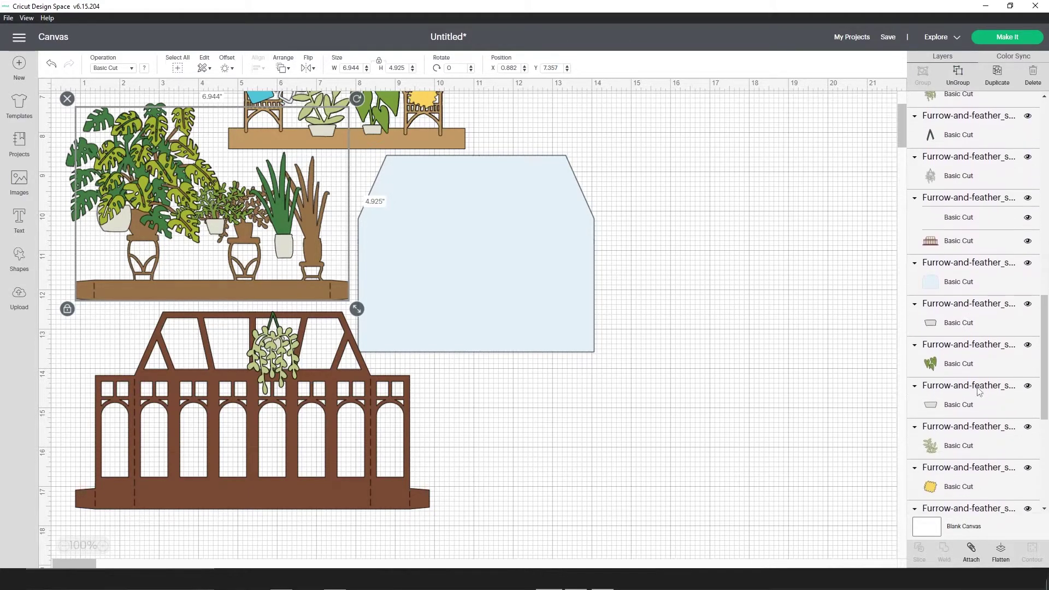
scroll(978, 390, "down", 3)
scroll(977, 396, "up", 2)
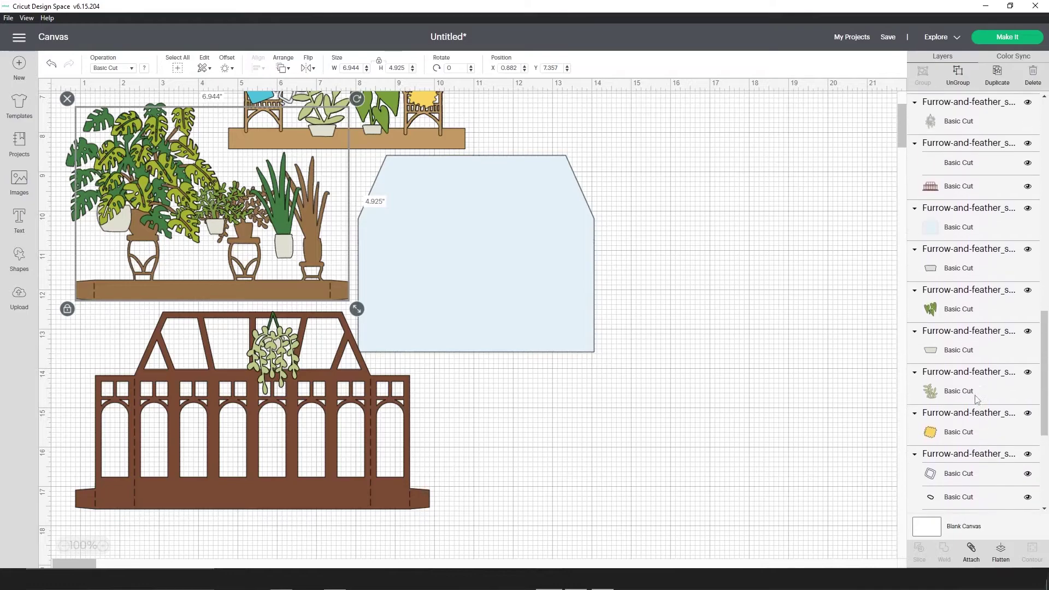
scroll(976, 398, "up", 1)
scroll(978, 402, "up", 4)
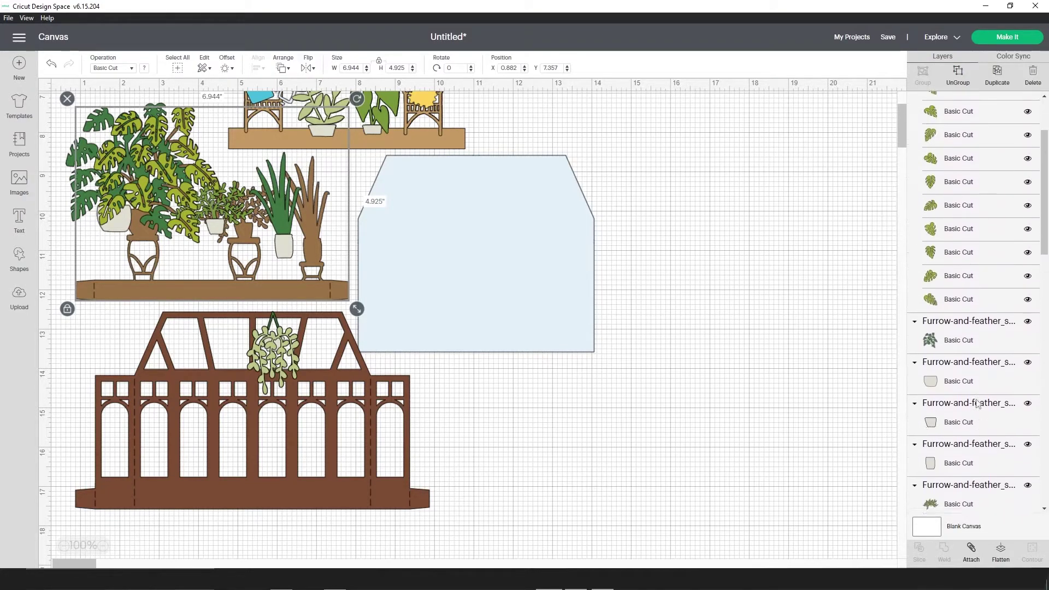
scroll(977, 403, "up", 2)
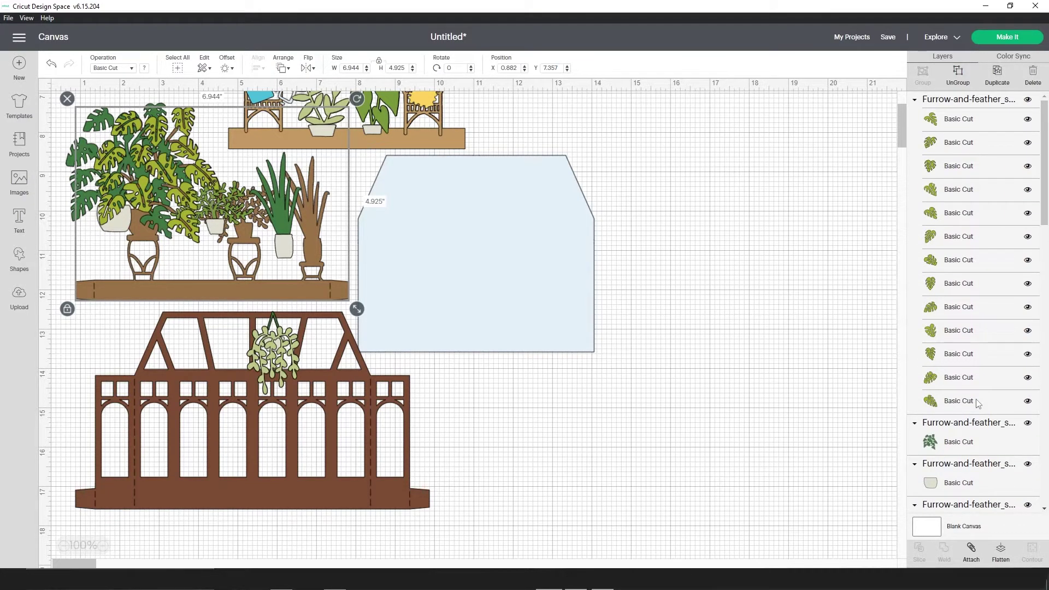
scroll(977, 402, "down", 8)
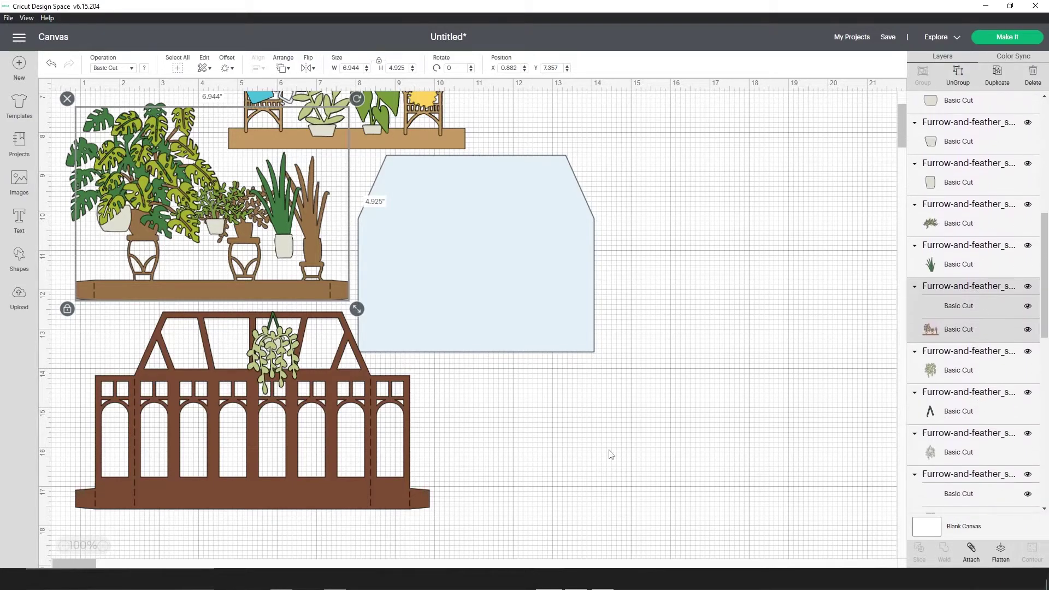
left_click(470, 462)
left_click(362, 493)
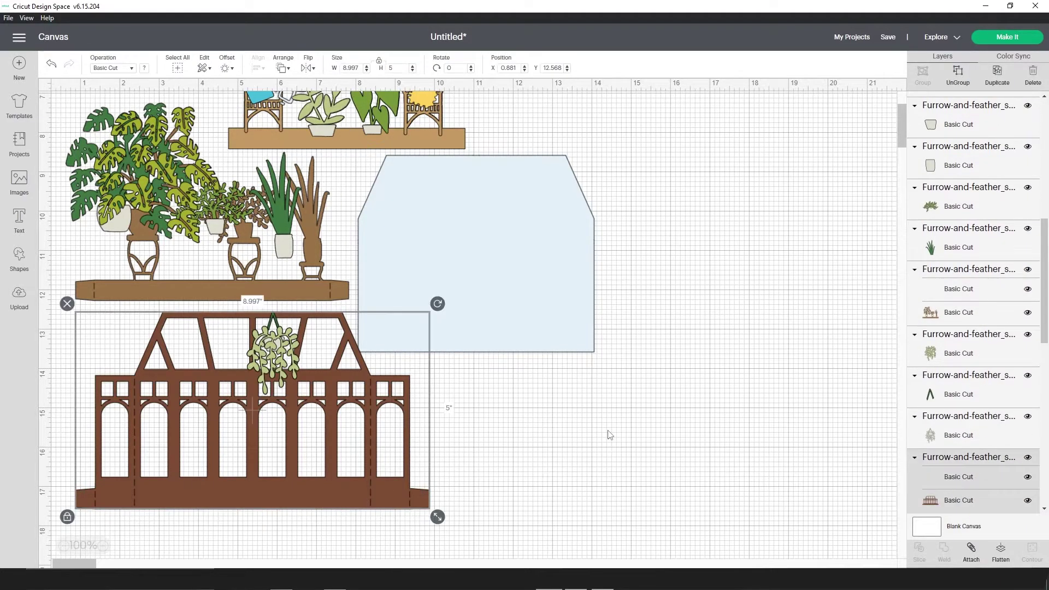
scroll(972, 377, "down", 2)
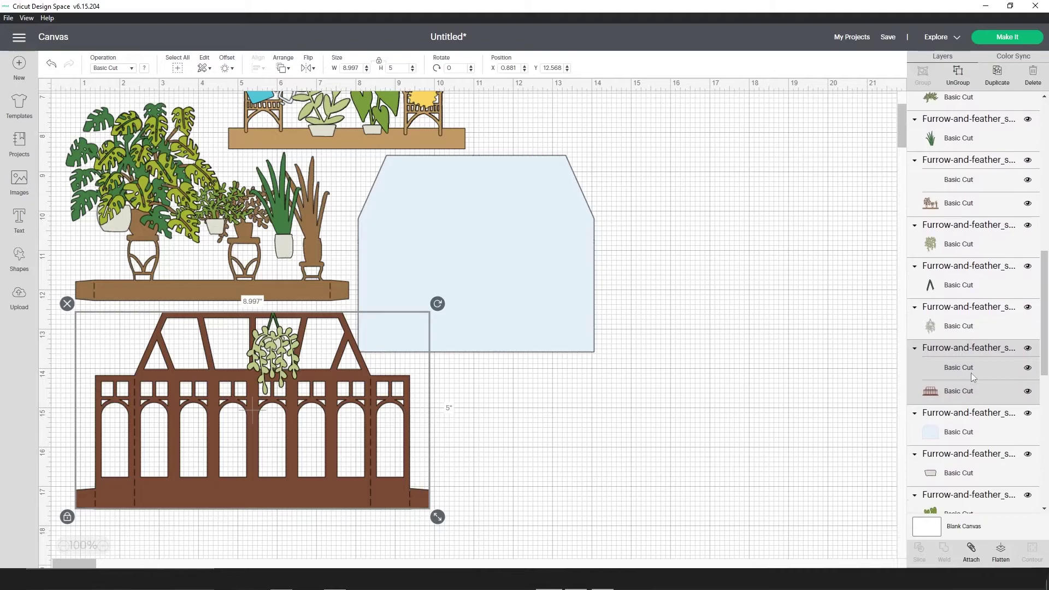
left_click(1028, 368)
left_click(1028, 369)
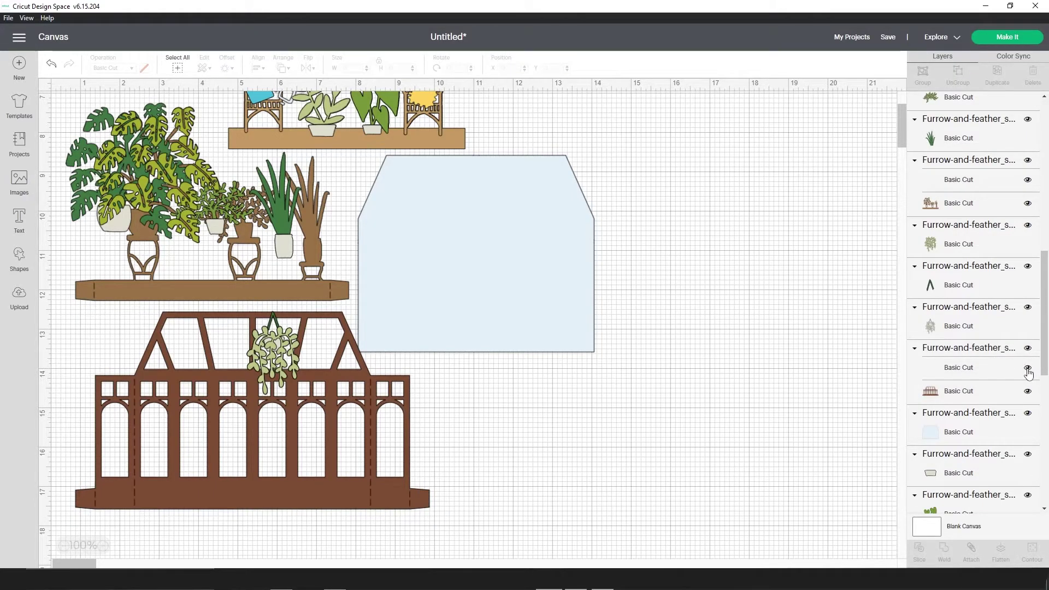
left_click(1028, 391)
left_click(1027, 391)
left_click(1027, 368)
left_click(1027, 368)
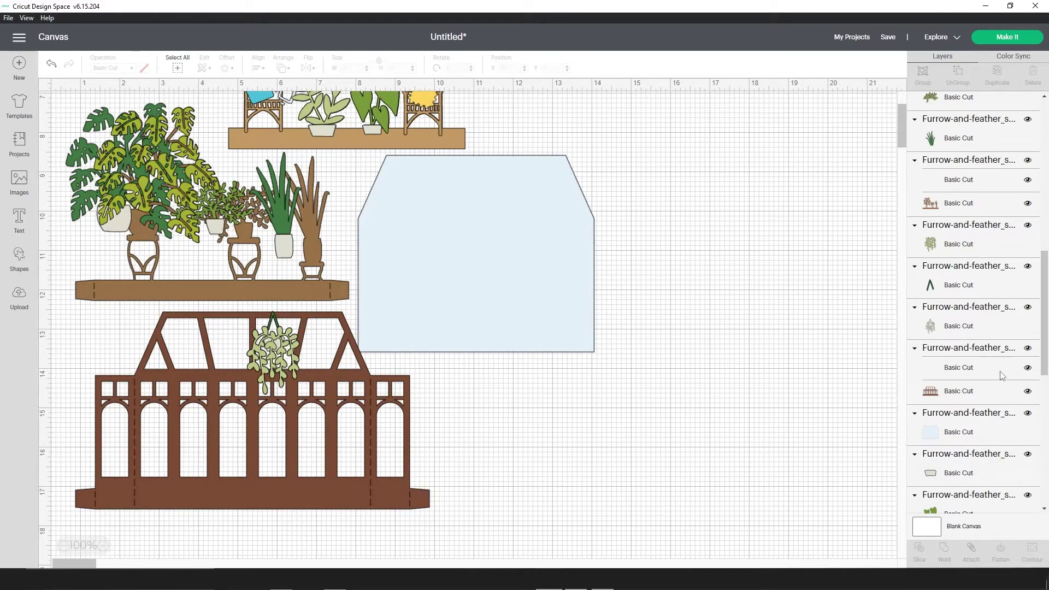
left_click(976, 349)
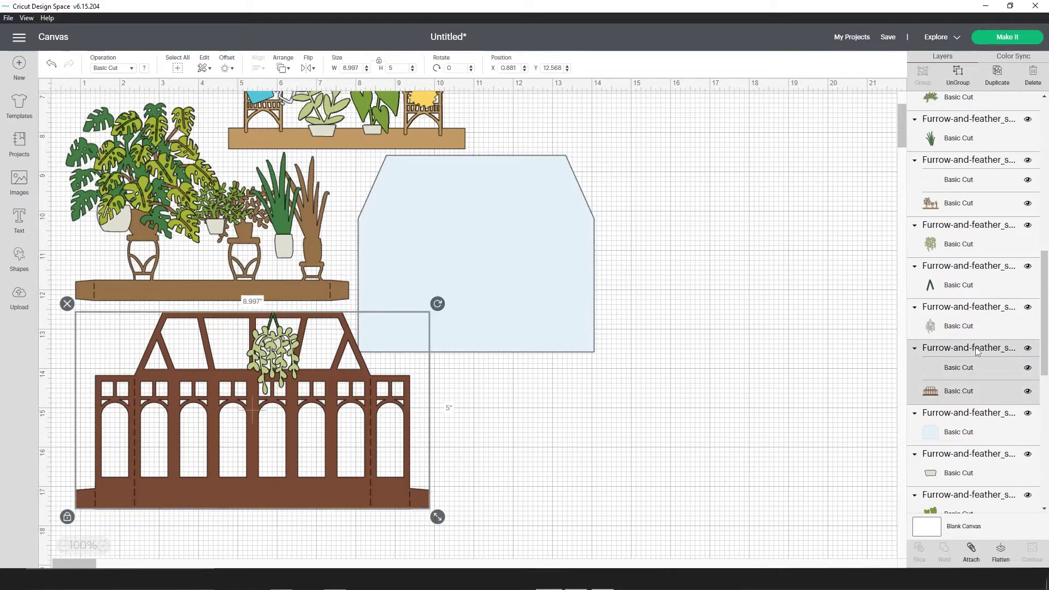
left_click(1027, 348)
left_click(1027, 348)
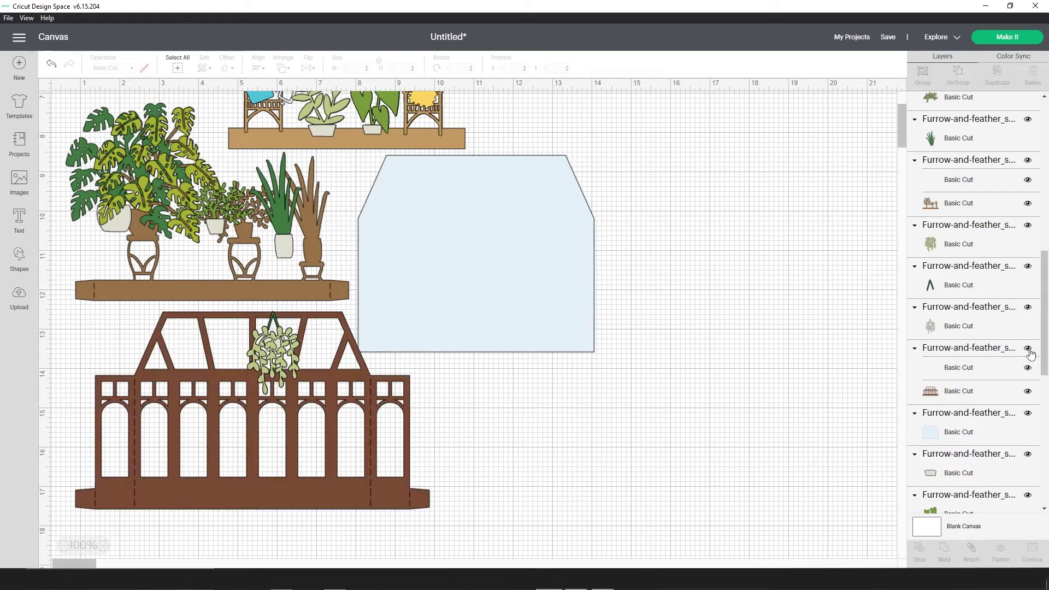
Attach the dashed score lines to the conservatory frame and to the plant shelf piece
left_click(989, 355)
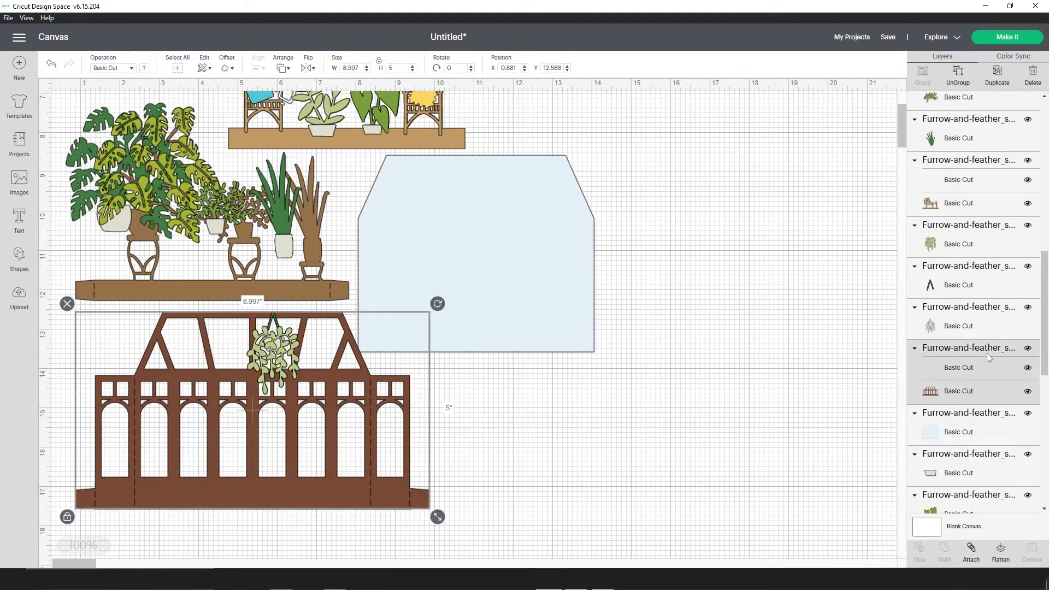
left_click(970, 560)
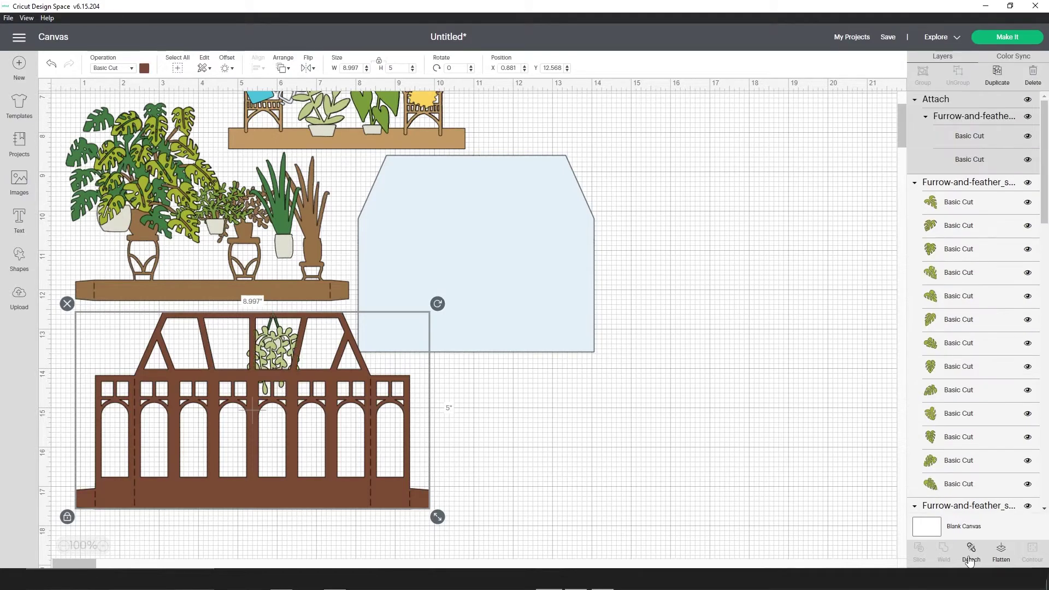
left_click(286, 299)
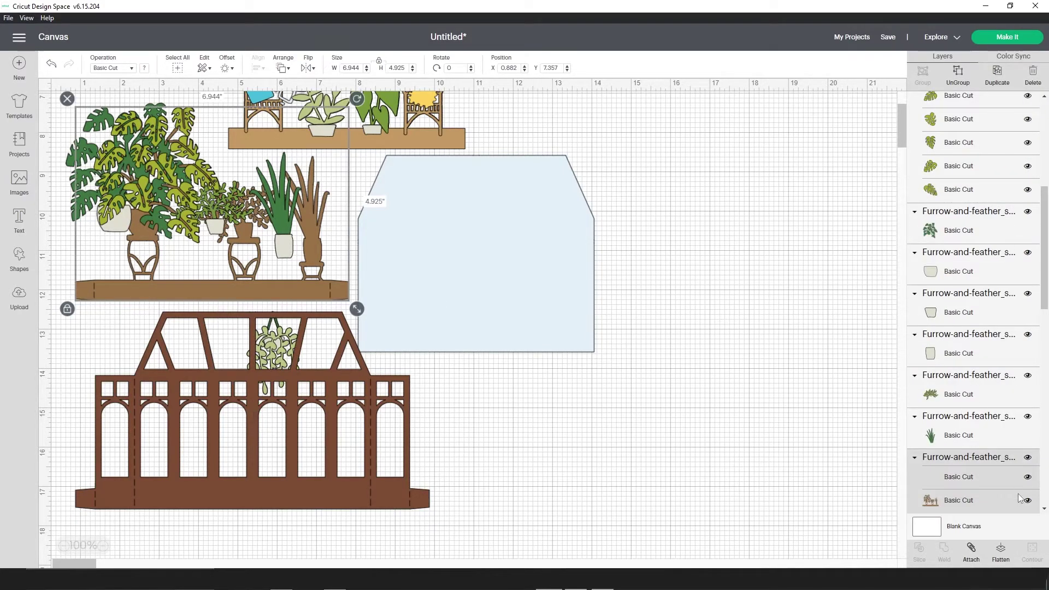
left_click(972, 548)
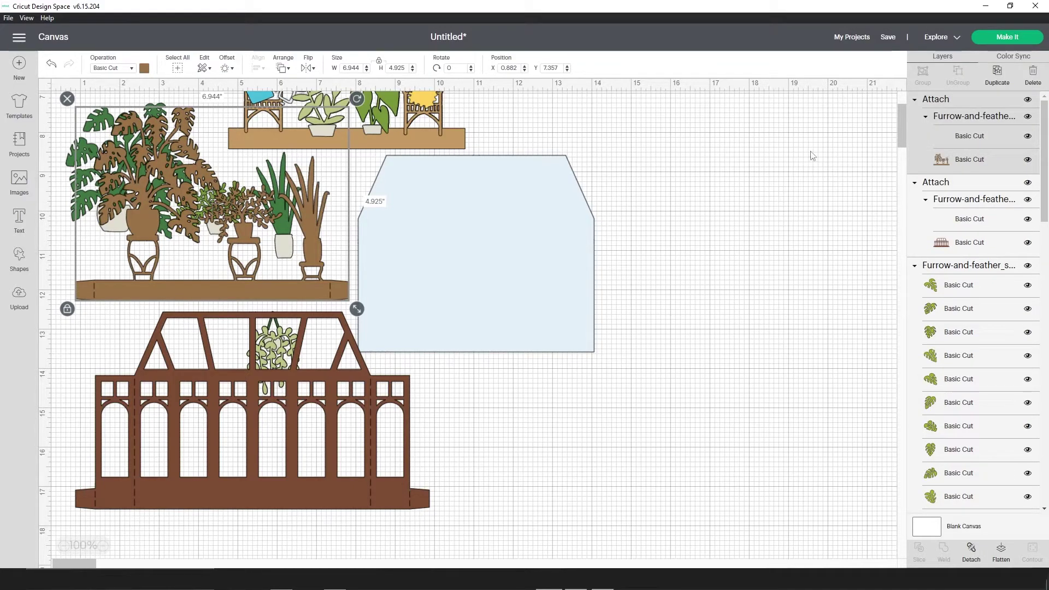
left_click(1007, 39)
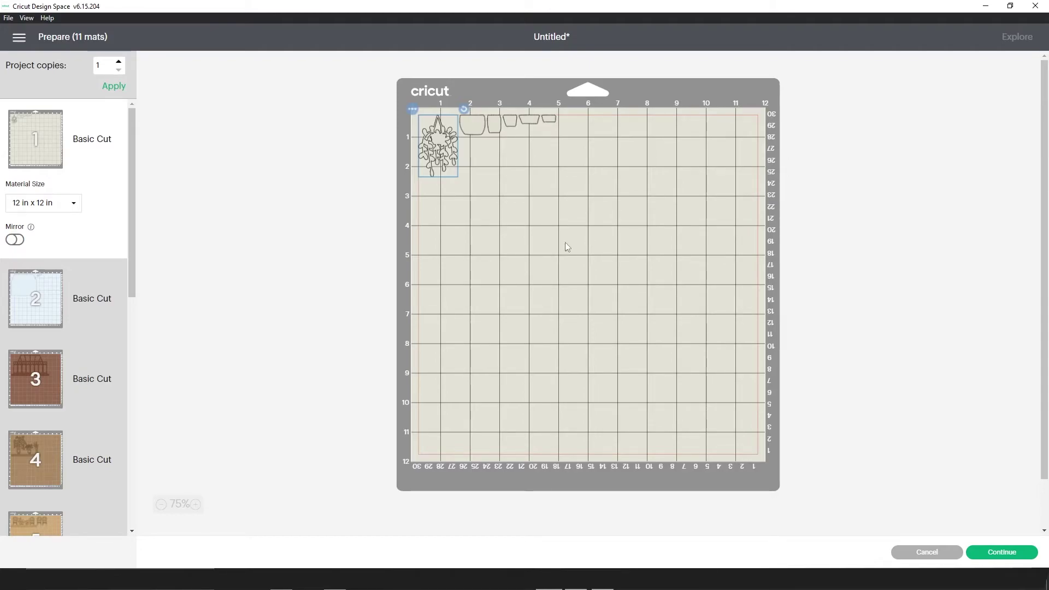
left_click(57, 366)
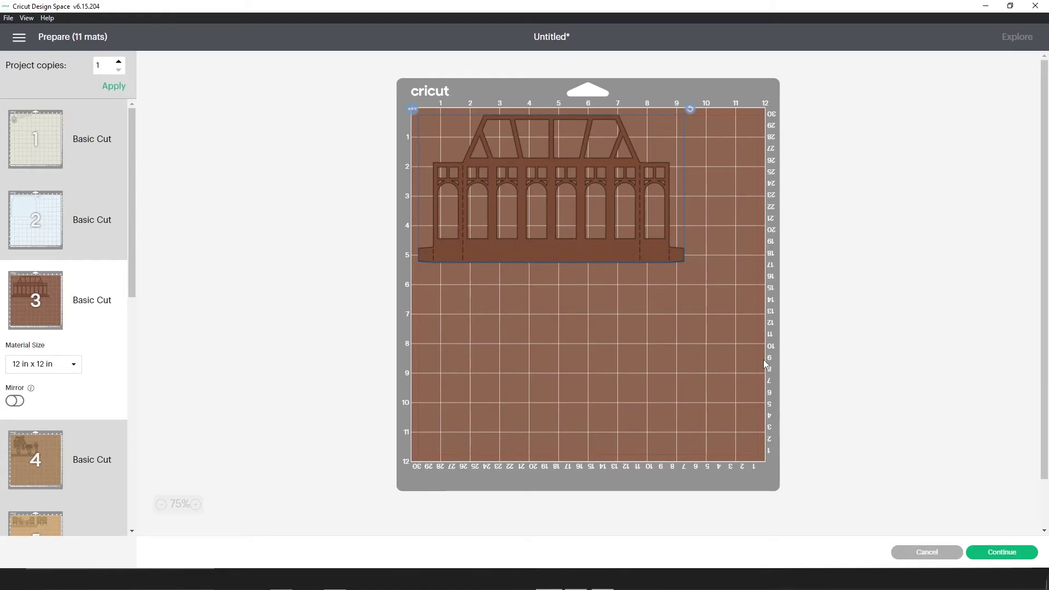
Detach the conservatory's score lines from its frame and preview the brown conservatory mat 3
left_click(906, 553)
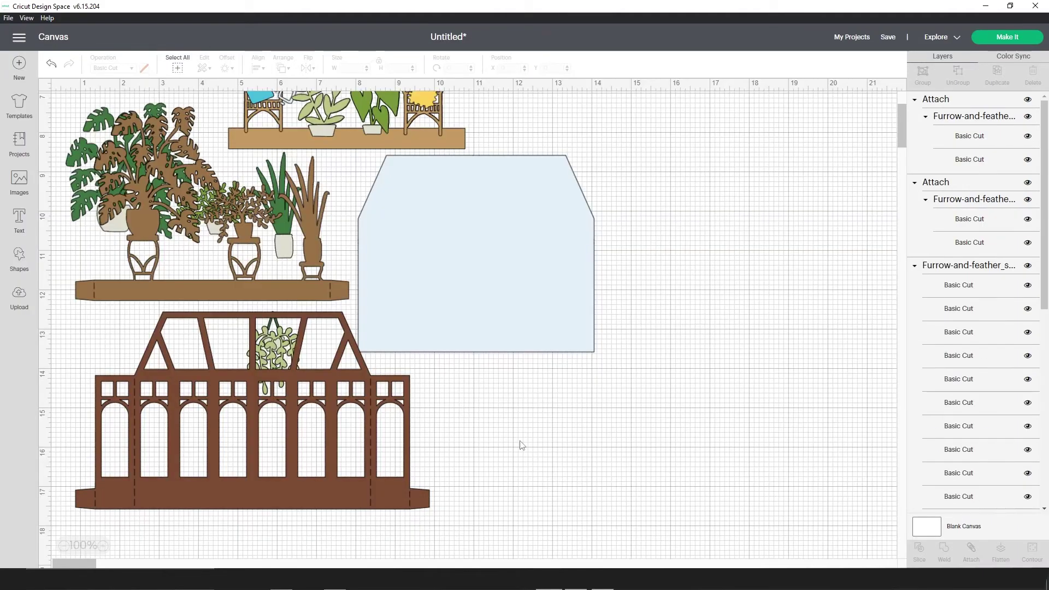
left_click(343, 483)
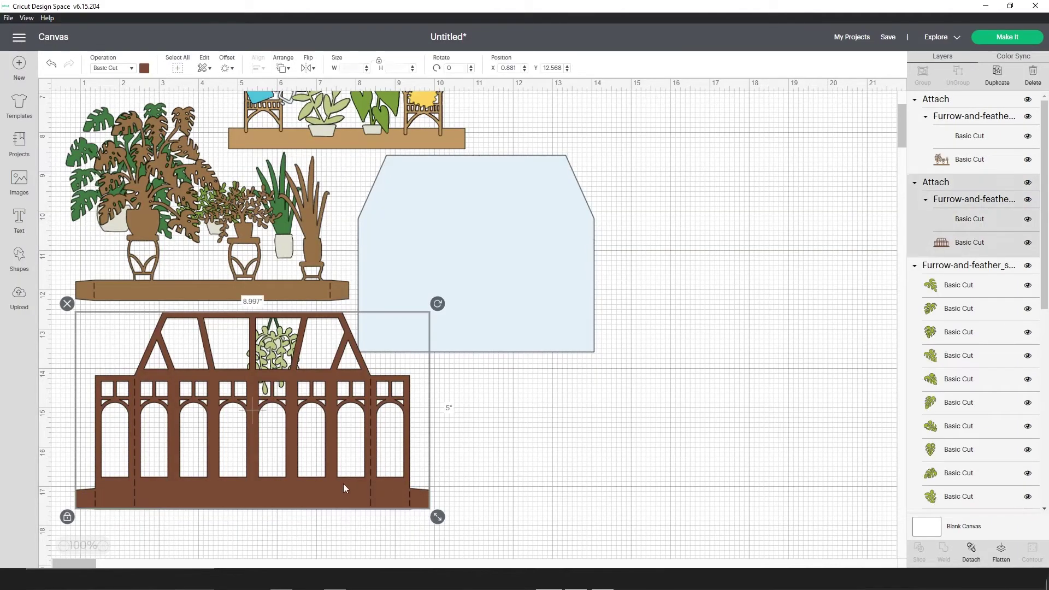
left_click(970, 552)
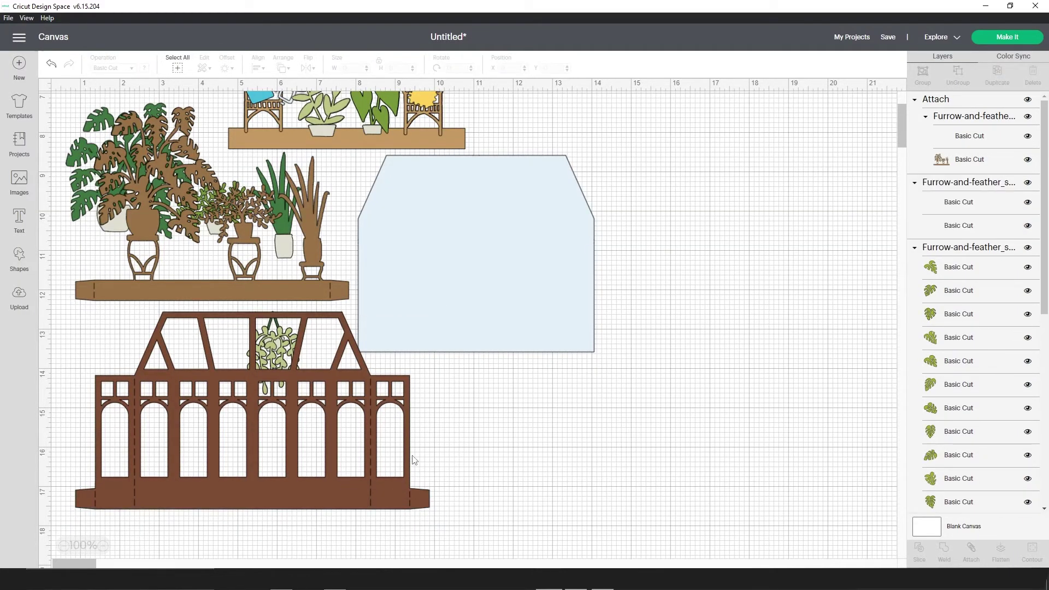
left_click(1006, 37)
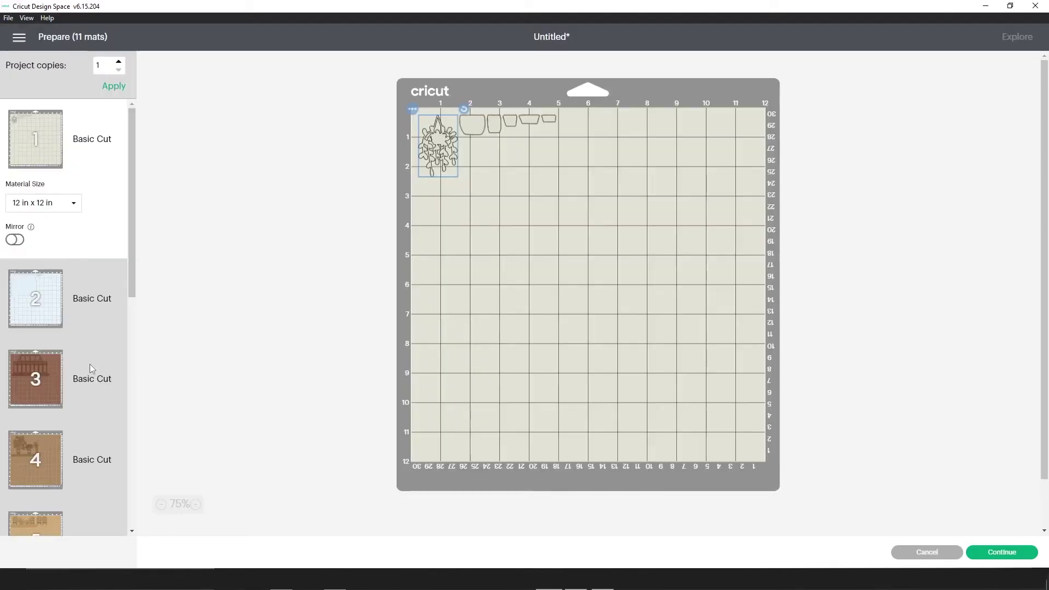
left_click(89, 365)
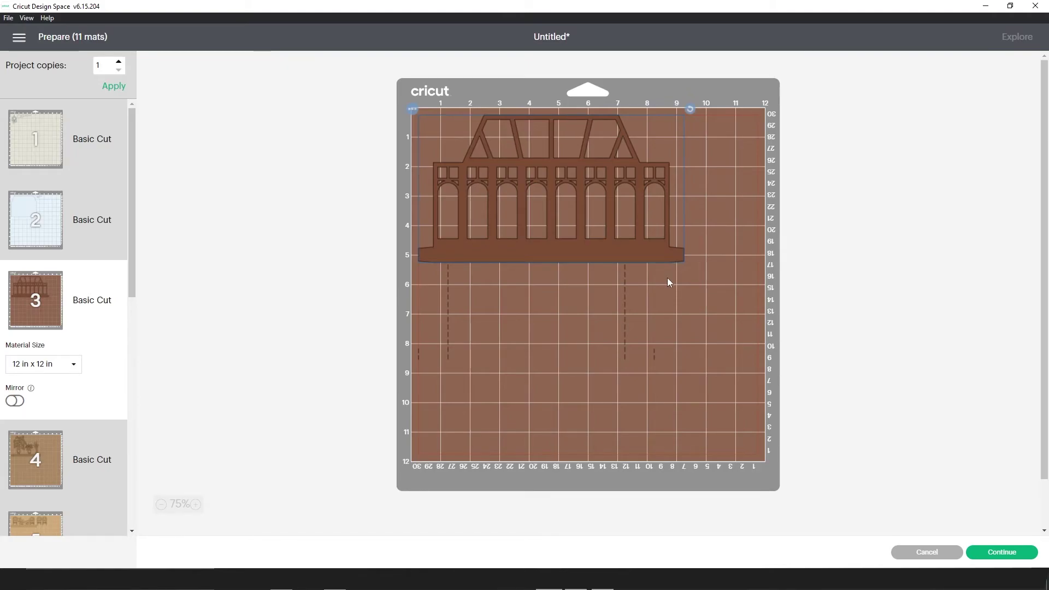
Reattach the conservatory's score lines, check mat 3, and go back to the canvas
left_click(927, 552)
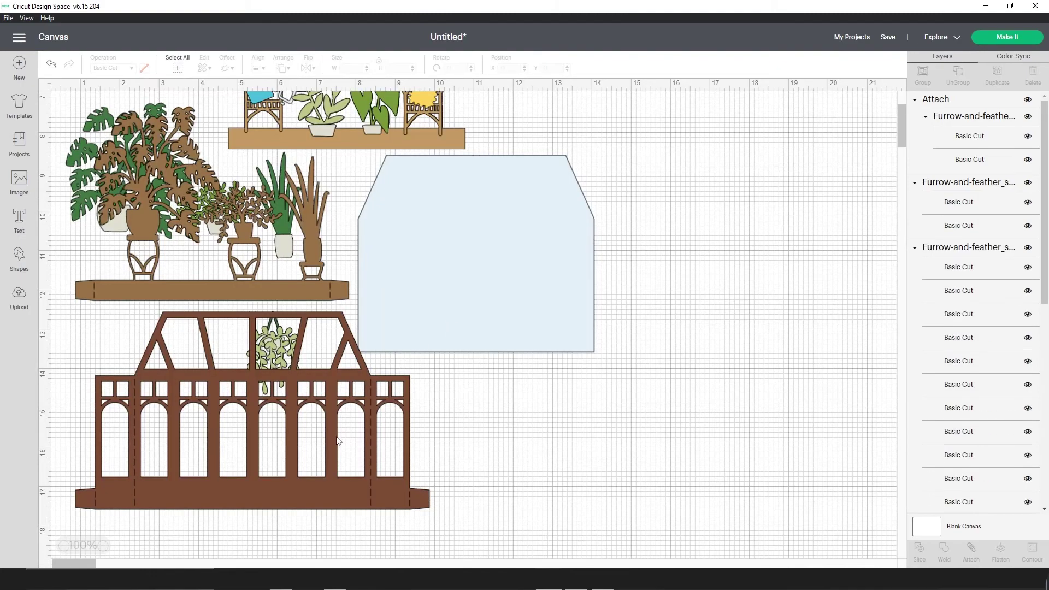
left_click(291, 490)
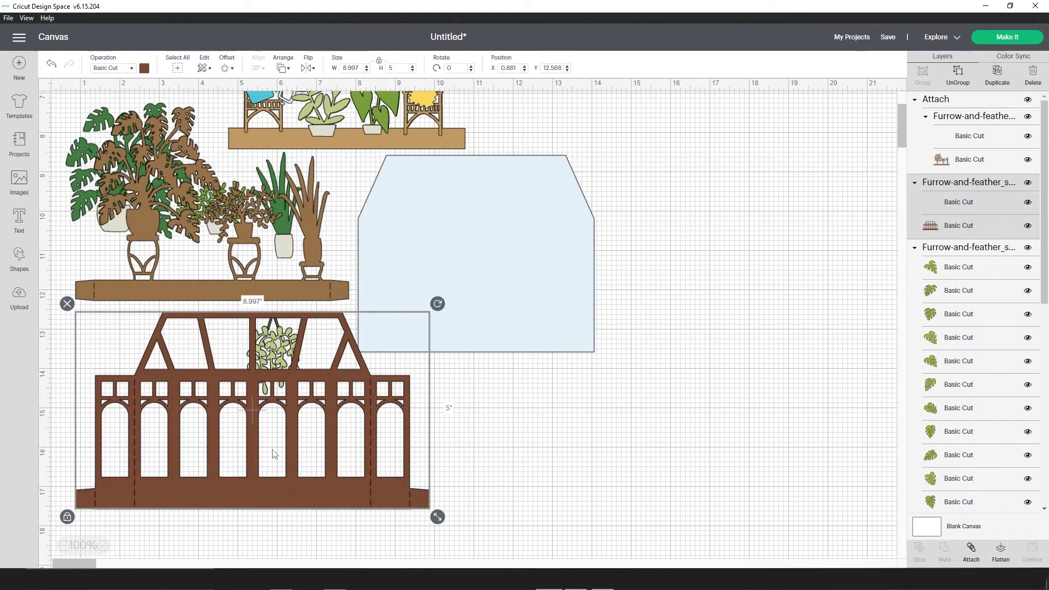
left_click(970, 551)
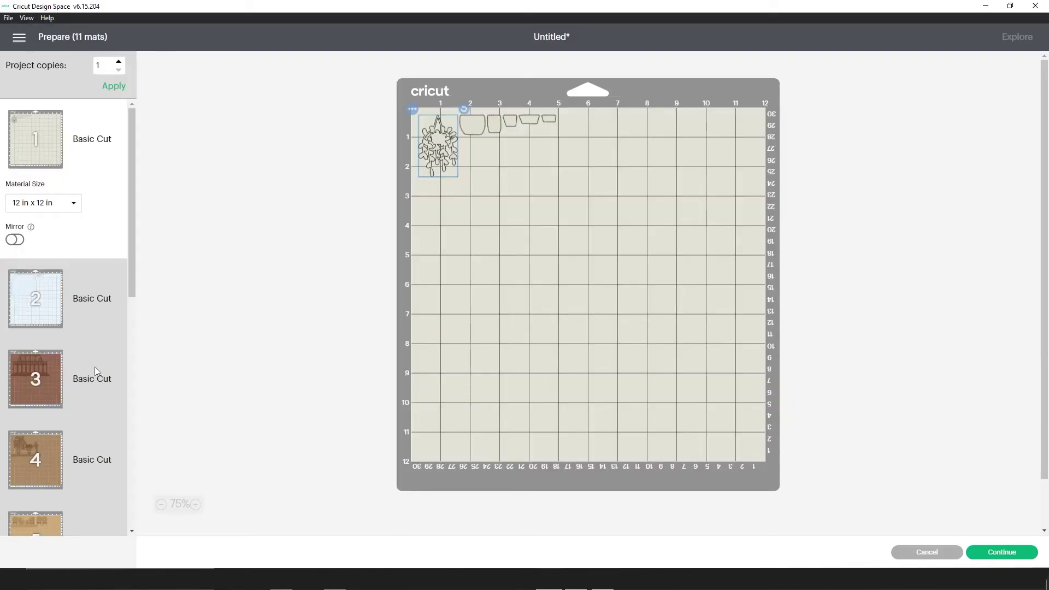
left_click(100, 382)
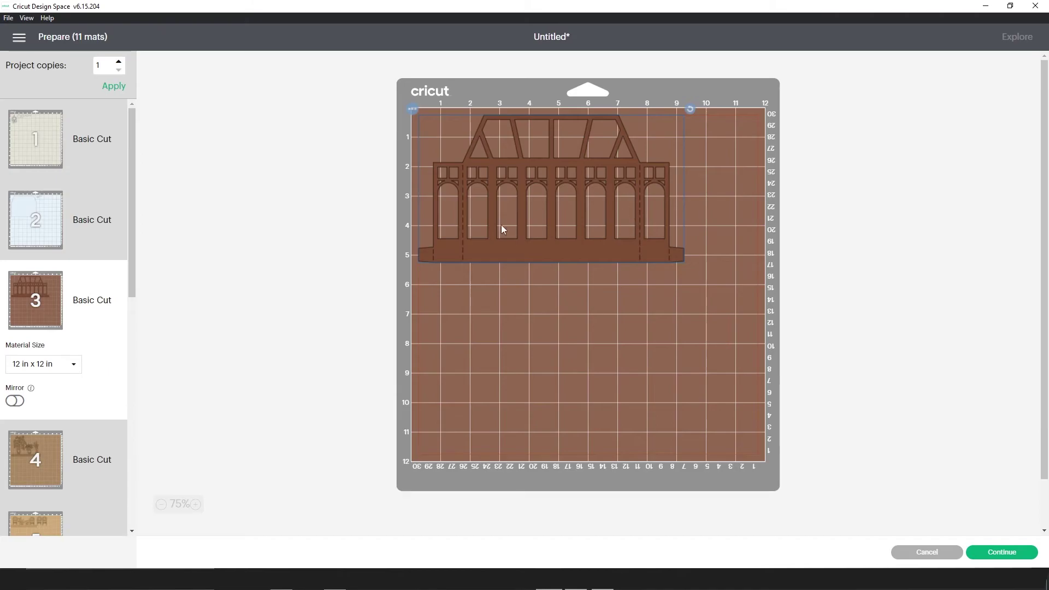
left_click(927, 552)
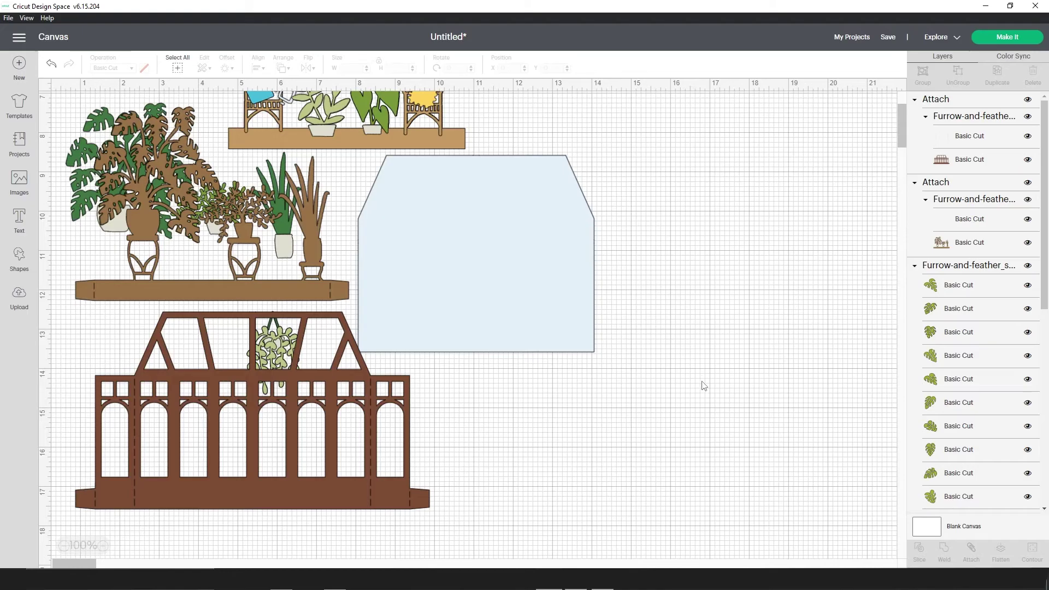
scroll(704, 385, "up", 1)
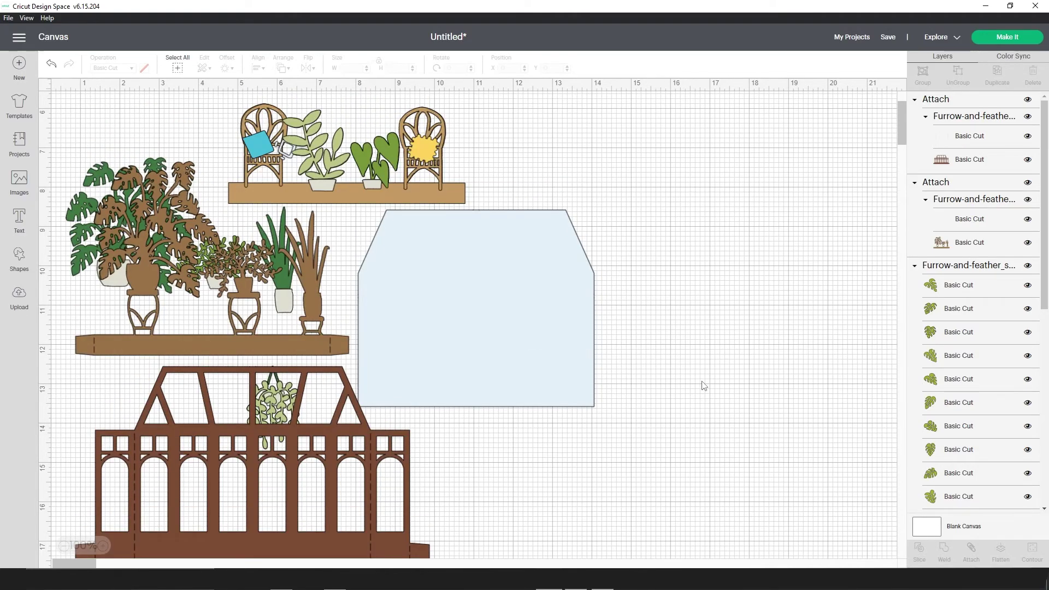